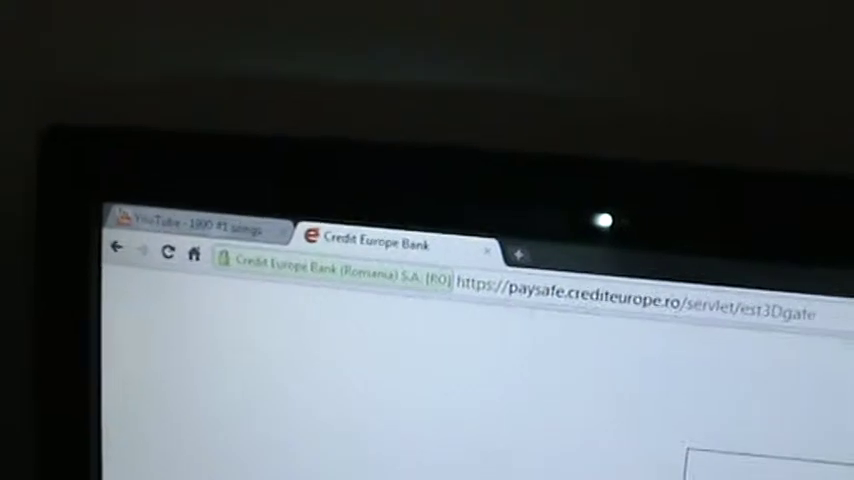
Switch from the Credit Europe Bank payment form to the YouTube 1990 #1 songs playlist tab.
key(ctrl+Tab)
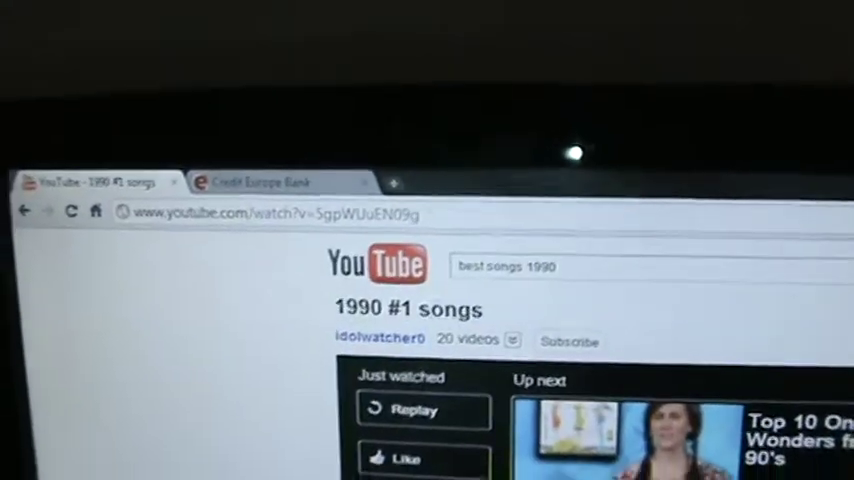